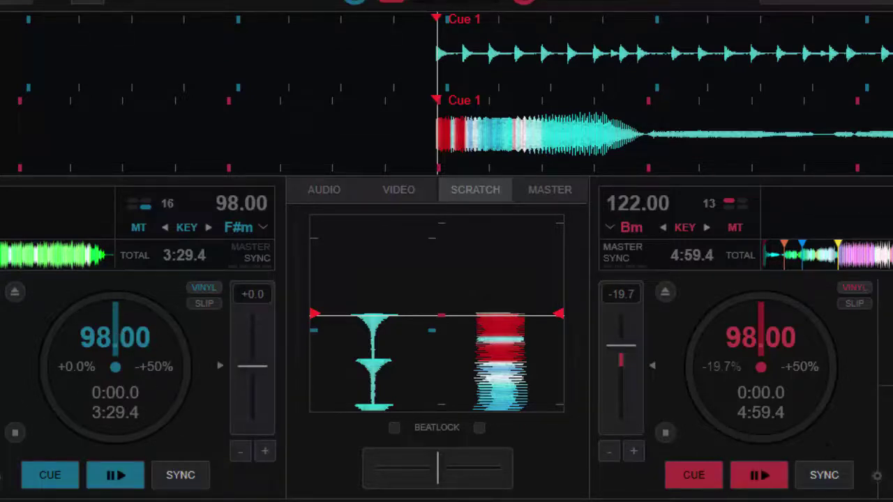
Turn BEATLOCK on and move both decks' pitch faders, tempos following each other
{"action": "left_click", "coordinate": [119, 475]}
{"action": "mouse_move", "coordinate": [626, 355]}
{"action": "left_mouse_down"}
{"action": "mouse_move", "coordinate": [624, 364]}
{"action": "mouse_move", "coordinate": [623, 335]}
{"action": "mouse_move", "coordinate": [623, 390]}
{"action": "mouse_move", "coordinate": [625, 365]}
{"action": "left_mouse_up"}
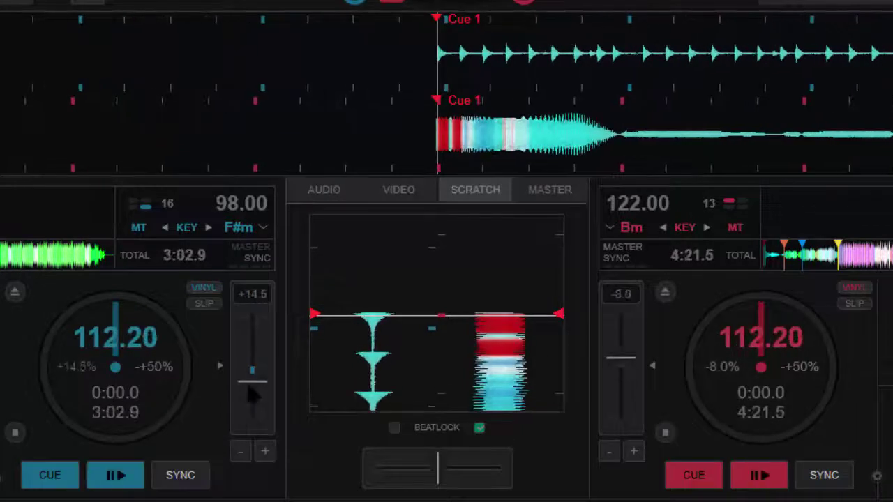
{"action": "left_click_drag", "start_coordinate": [255, 385], "coordinate": [258, 346]}
{"action": "left_click_drag", "start_coordinate": [631, 360], "coordinate": [620, 386]}
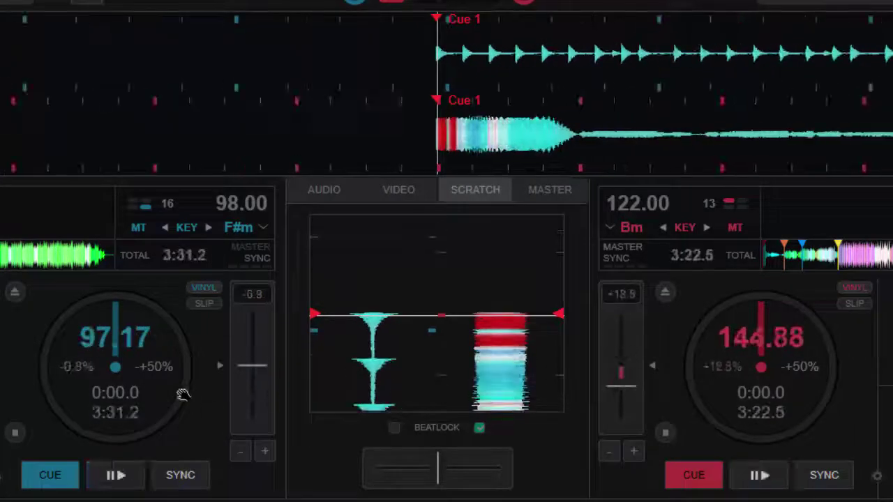
Return the left deck's pitch to zero and sync the right deck to 98.00 BPM
{"action": "mouse_move", "coordinate": [258, 377]}
{"action": "left_mouse_down"}
{"action": "mouse_move", "coordinate": [272, 337]}
{"action": "mouse_move", "coordinate": [272, 375]}
{"action": "left_mouse_up"}
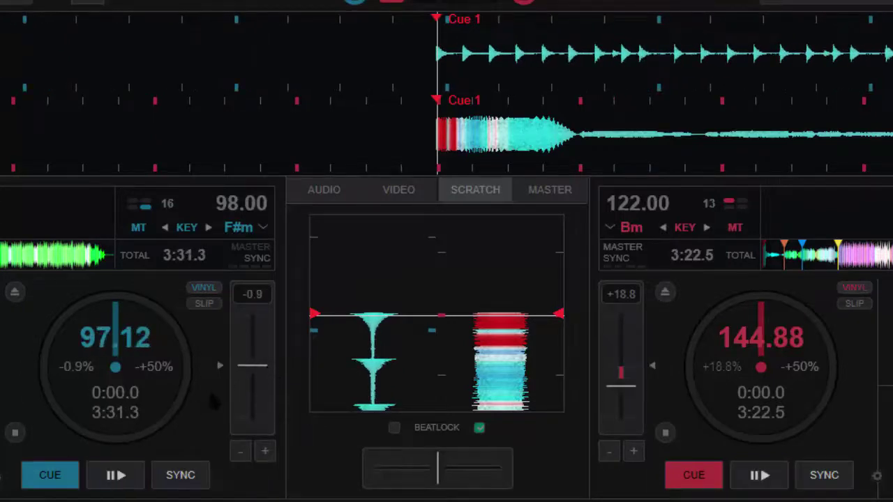
{"action": "left_click", "coordinate": [220, 368]}
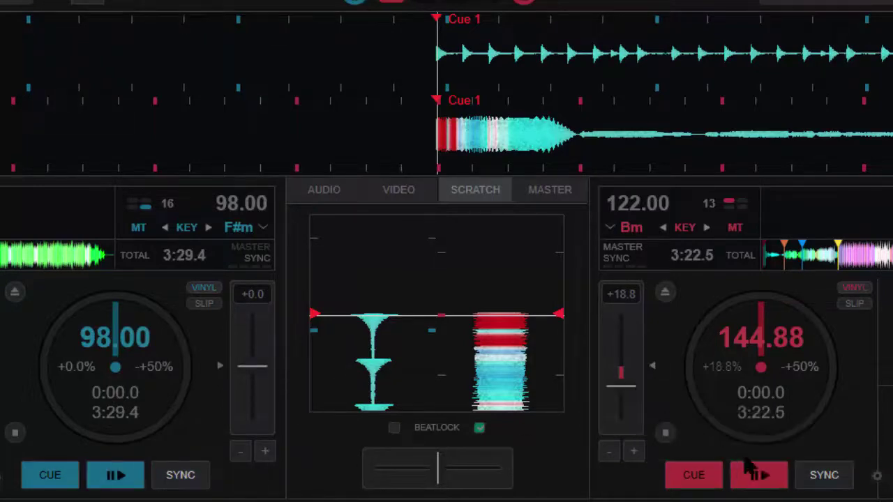
{"action": "left_click", "coordinate": [825, 475]}
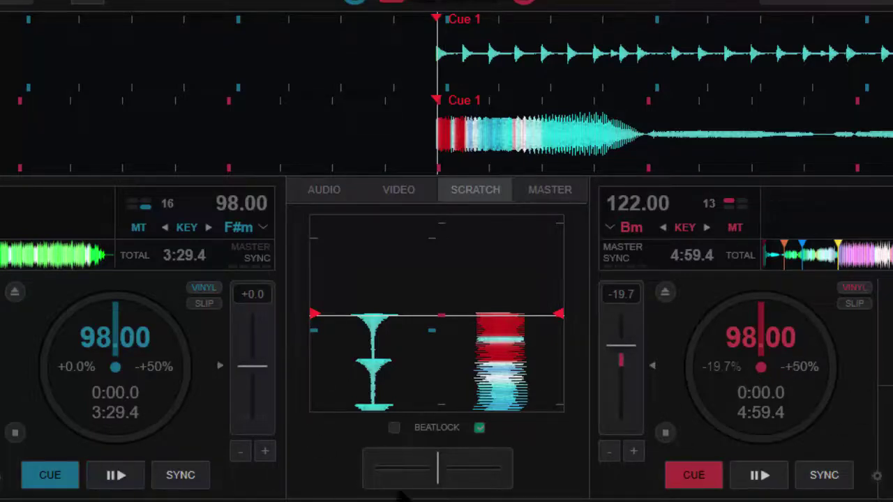
Play both decks, nudge the right pitch so both reach 119.82 BPM, and close the custom button editor
{"action": "left_click", "coordinate": [118, 477]}
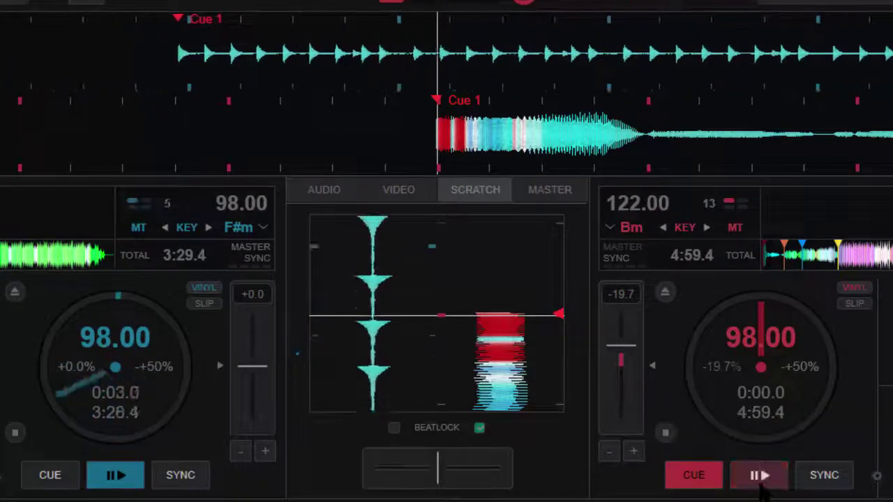
{"action": "left_click", "coordinate": [761, 481]}
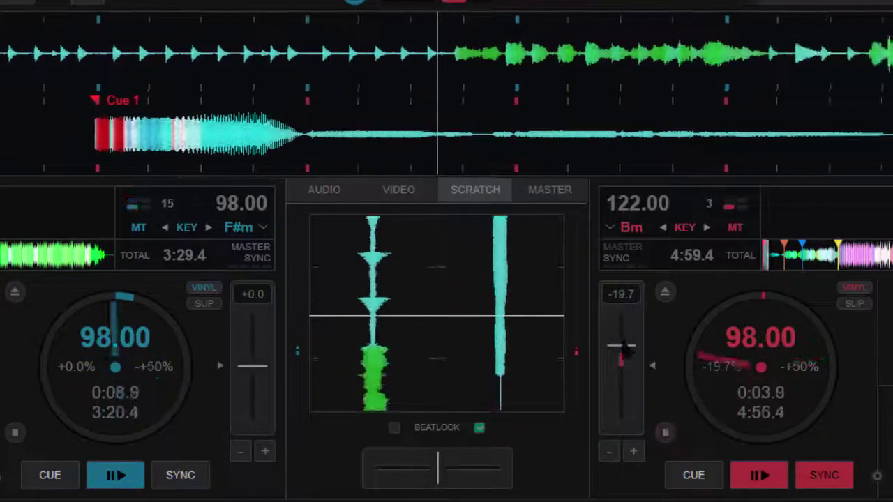
{"action": "left_click_drag", "start_coordinate": [622, 347], "coordinate": [629, 369]}
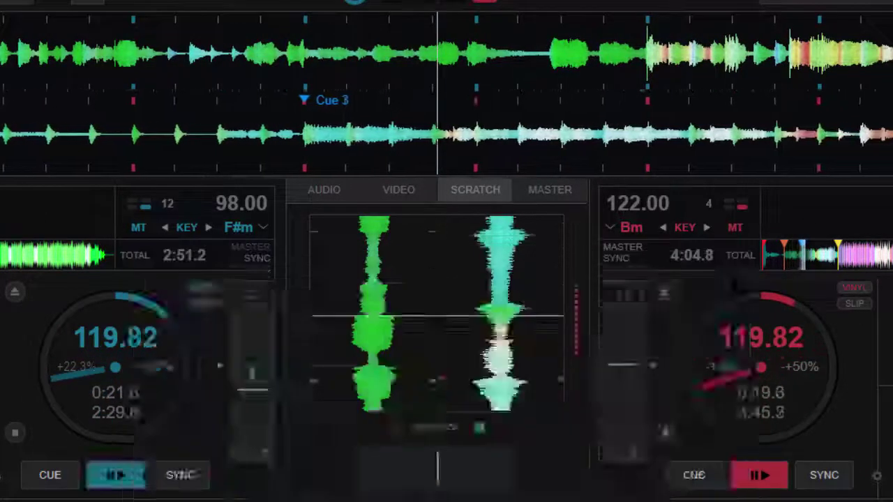
{"action": "left_click", "coordinate": [683, 342]}
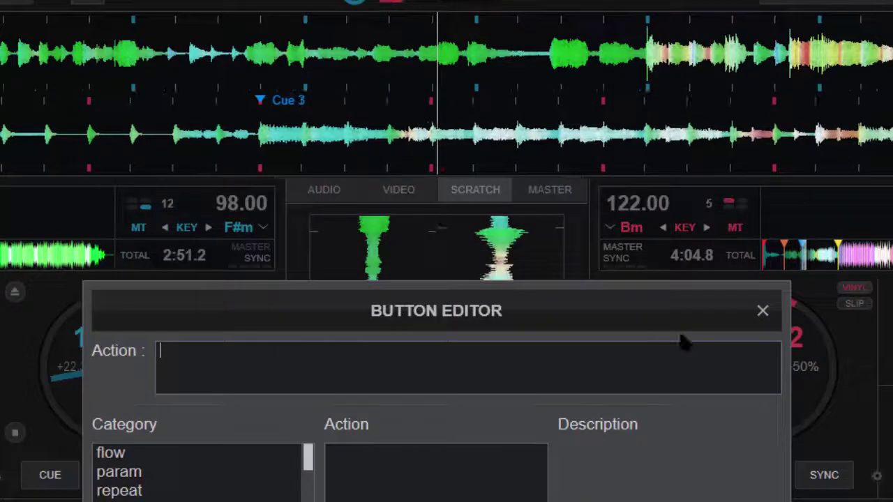
{"action": "left_click", "coordinate": [763, 310]}
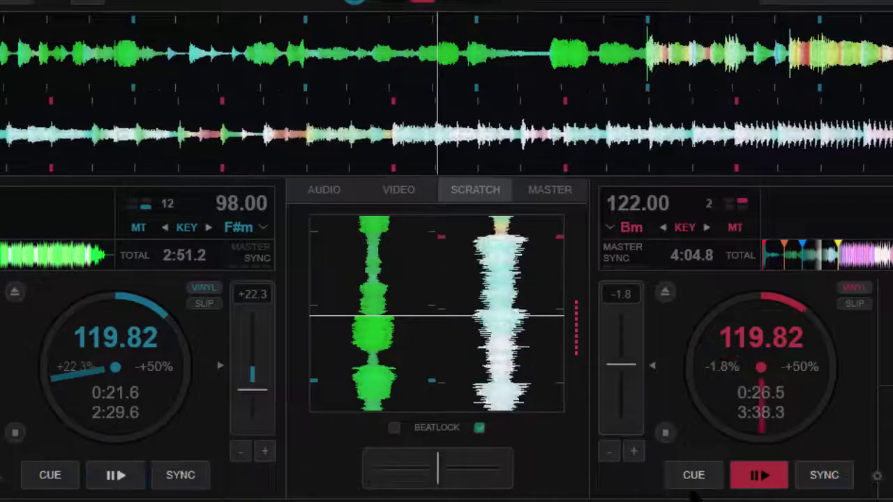
Press CUE on the right deck so it stops at 0:00.0
{"action": "left_click", "coordinate": [693, 476]}
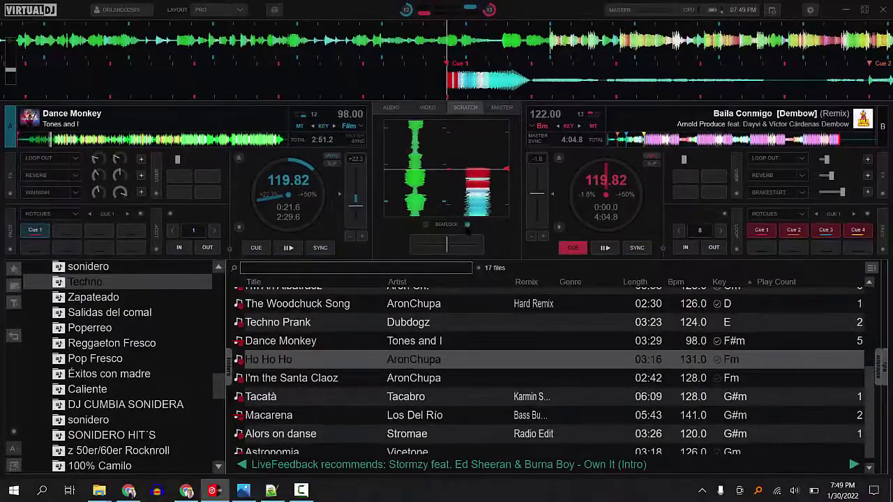
Play the right deck, load and play Alors on danse on the left, and sync to 120.01 BPM
{"action": "left_click", "coordinate": [605, 248]}
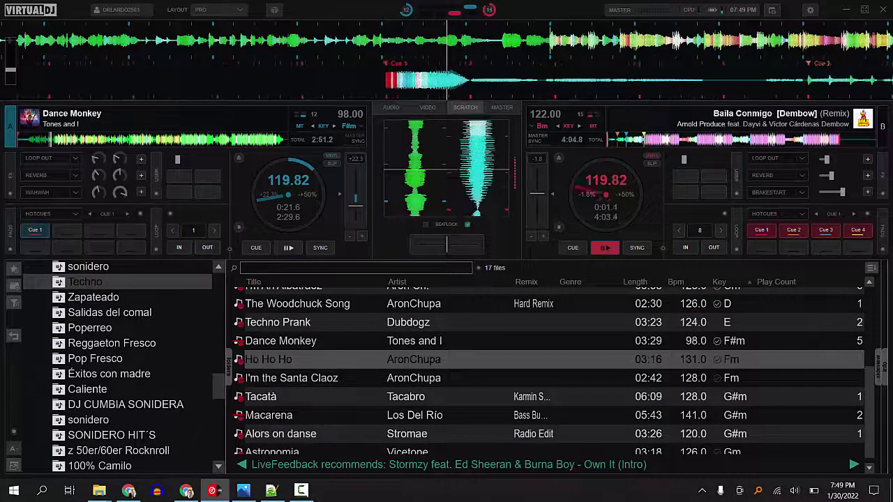
{"action": "left_click_drag", "start_coordinate": [279, 434], "coordinate": [293, 225]}
{"action": "left_click", "coordinate": [288, 247]}
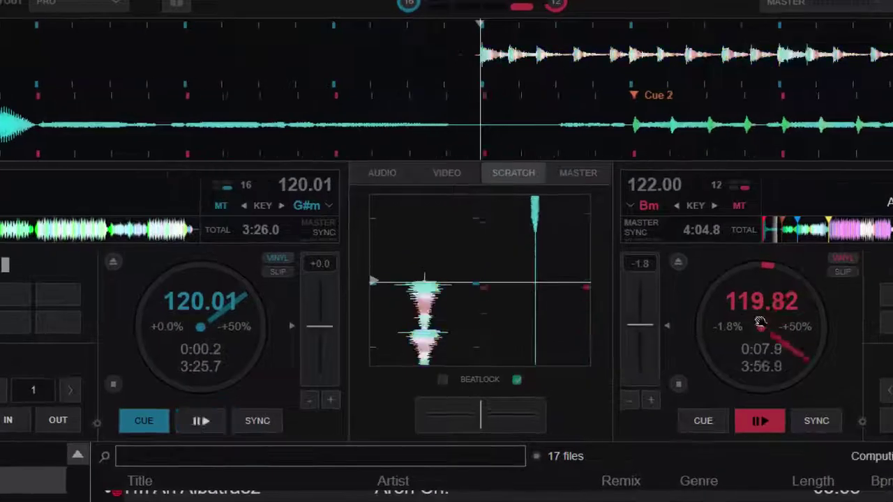
{"action": "left_click", "coordinate": [201, 420]}
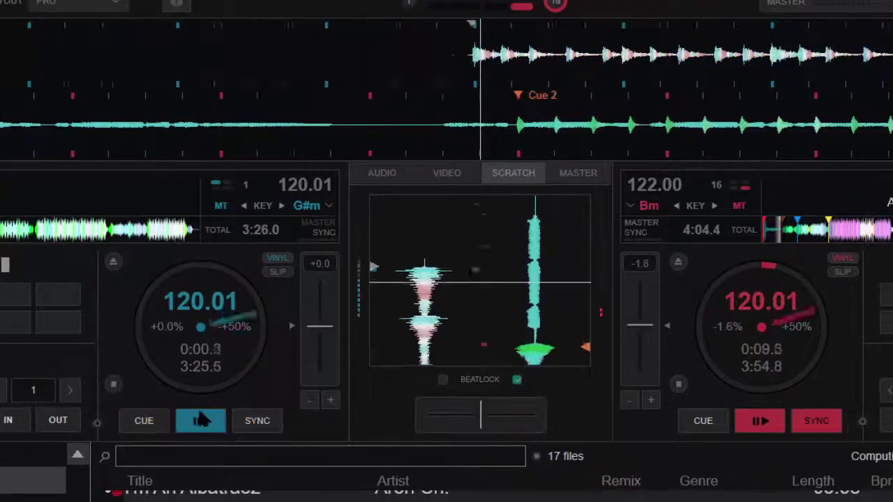
Return the left deck to its cue point and slide the crossfader fully right
{"action": "left_click", "coordinate": [145, 422]}
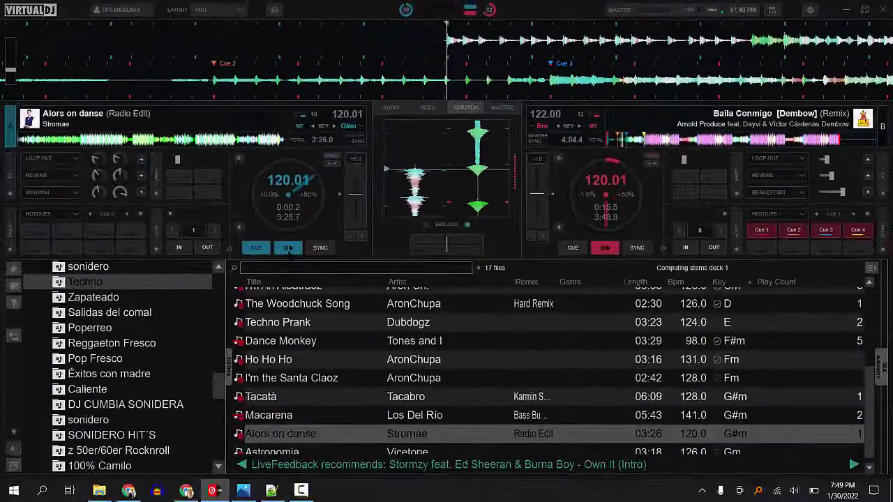
{"action": "scroll", "coordinate": [325, 387], "scroll_direction": "up", "scroll_amount": 4}
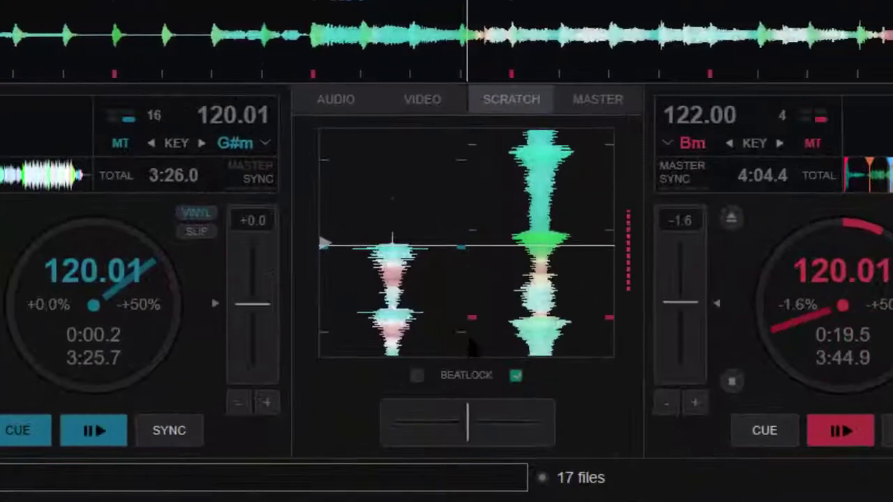
{"action": "left_click_drag", "start_coordinate": [522, 425], "coordinate": [643, 434]}
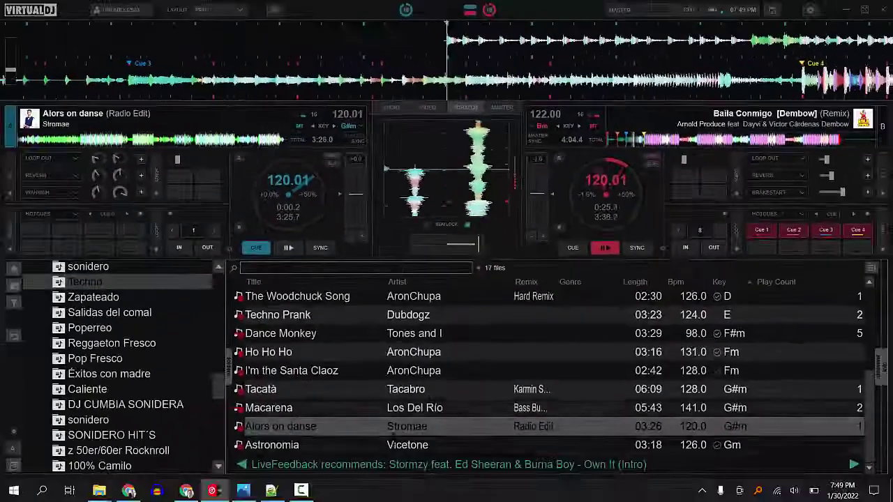
{"action": "scroll", "coordinate": [551, 370], "scroll_direction": "up", "scroll_amount": 3}
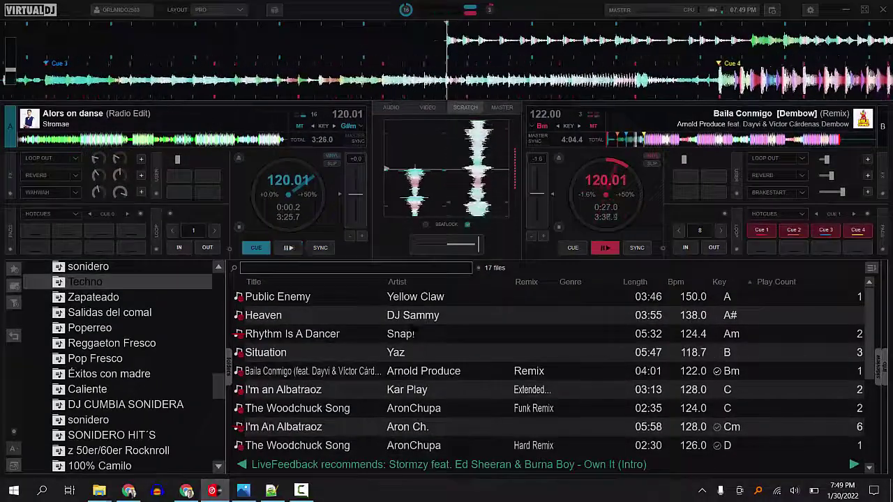
Load and play Public Enemy on the left deck, sync the right to 150.00 BPM, then cue both decks
{"action": "double_click", "coordinate": [278, 297]}
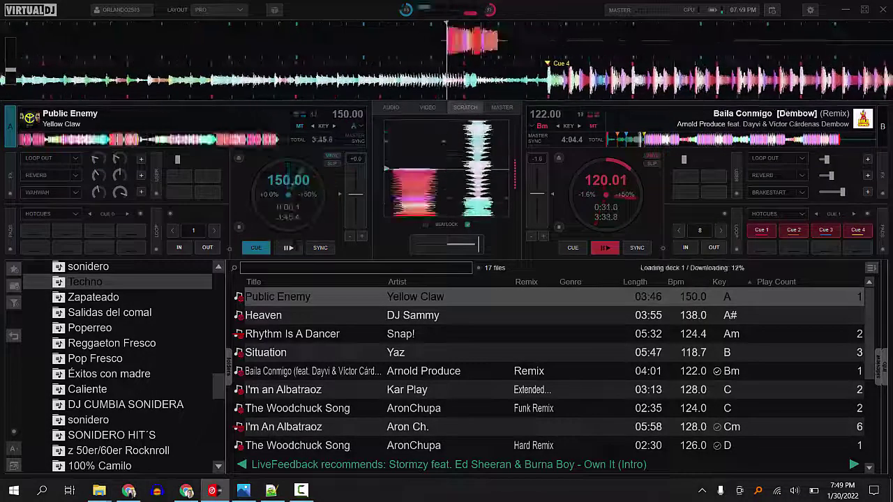
{"action": "left_click", "coordinate": [293, 247]}
{"action": "left_click", "coordinate": [637, 248]}
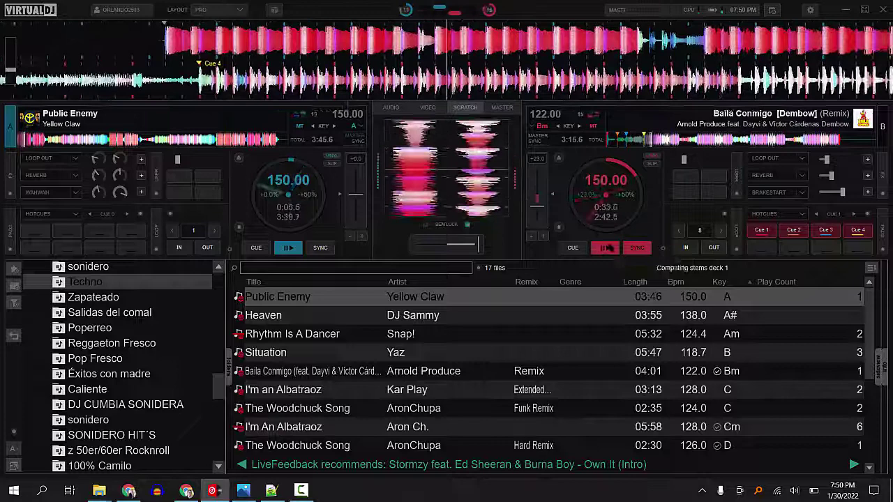
{"action": "left_click", "coordinate": [579, 249]}
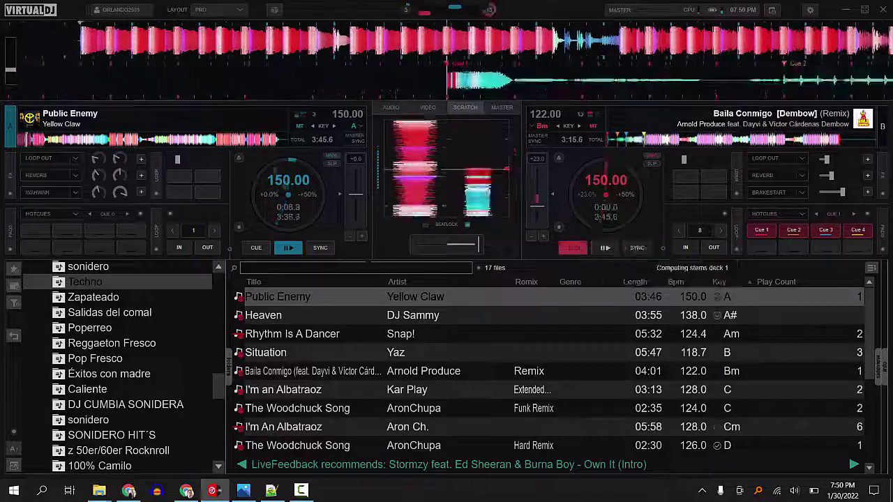
{"action": "left_click", "coordinate": [257, 249]}
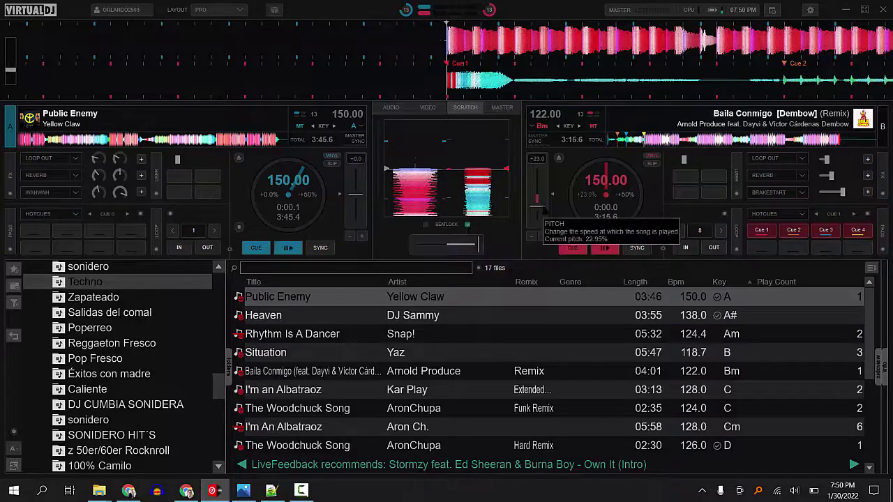
Pull the right deck's pitch down to about +1.8% so both decks run at 124.18 BPM
{"action": "left_click_drag", "start_coordinate": [542, 205], "coordinate": [543, 198]}
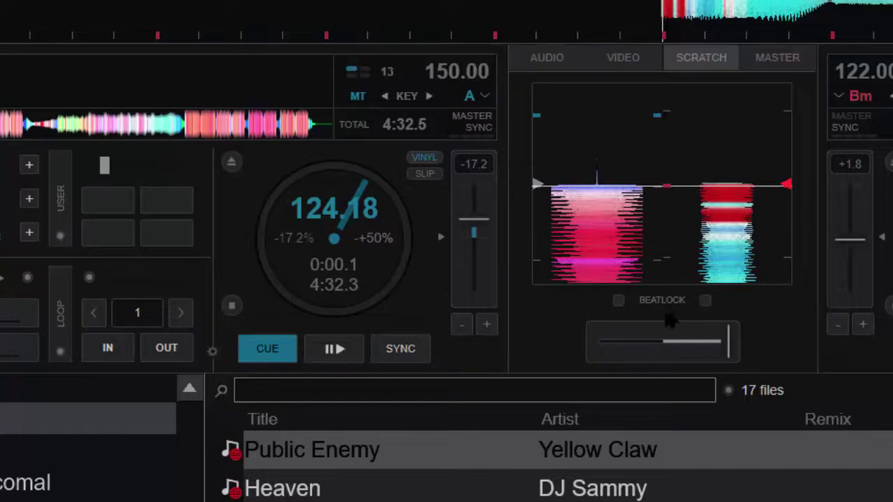
Turn BEATLOCK on, switch to the AUDIO tab, and edit an empty left-deck pad's action, entering 'Beatloc'
{"action": "left_click", "coordinate": [705, 300]}
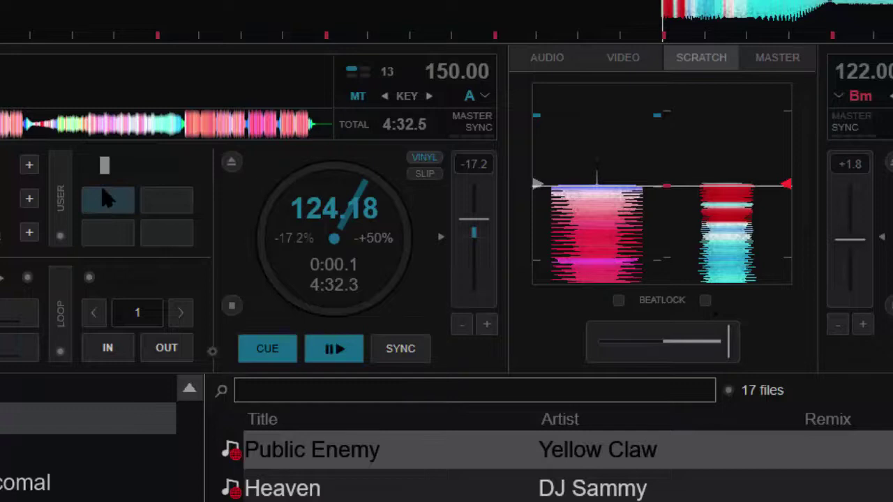
{"action": "left_click", "coordinate": [544, 60]}
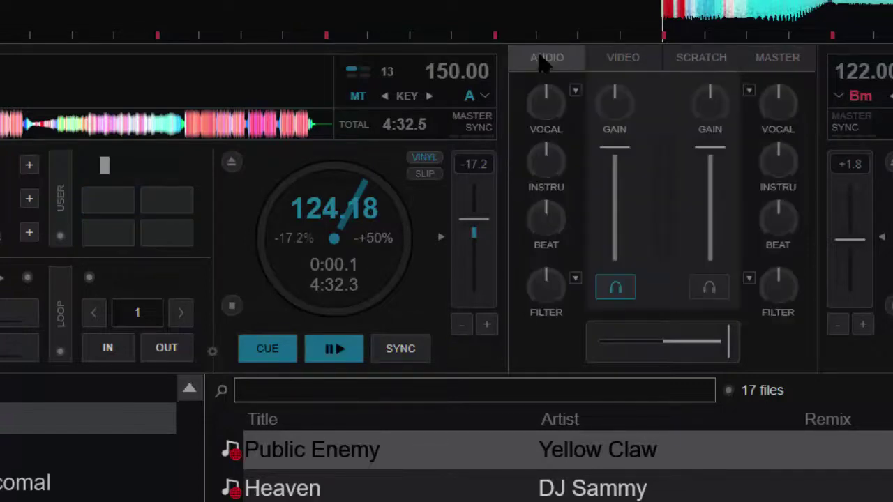
{"action": "right_click", "coordinate": [101, 206]}
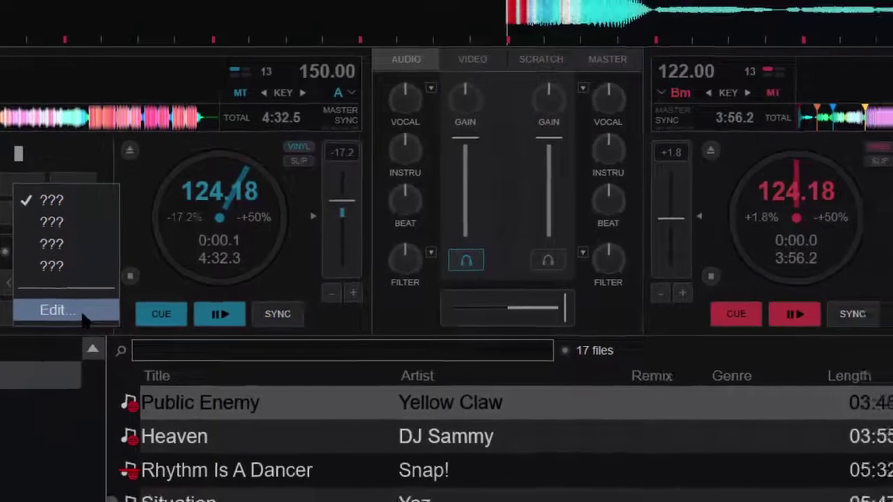
{"action": "left_click", "coordinate": [145, 342]}
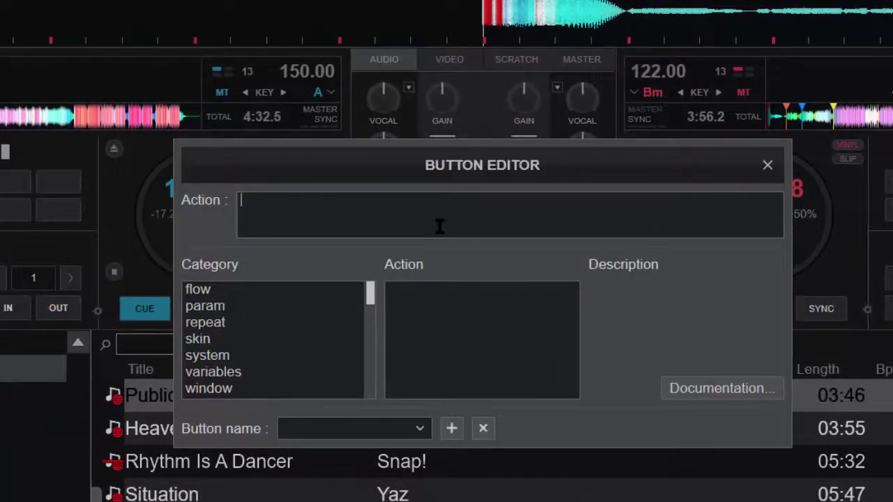
{"action": "type", "text": "Beat"}
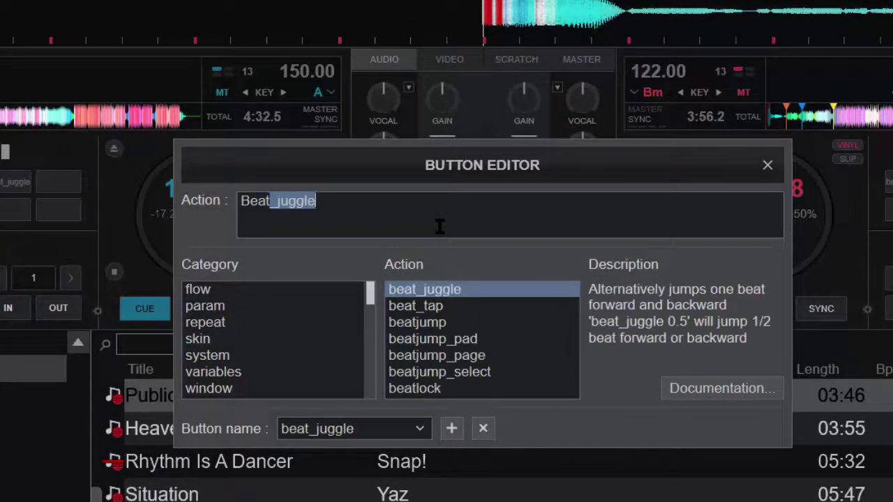
{"action": "type", "text": "lock"}
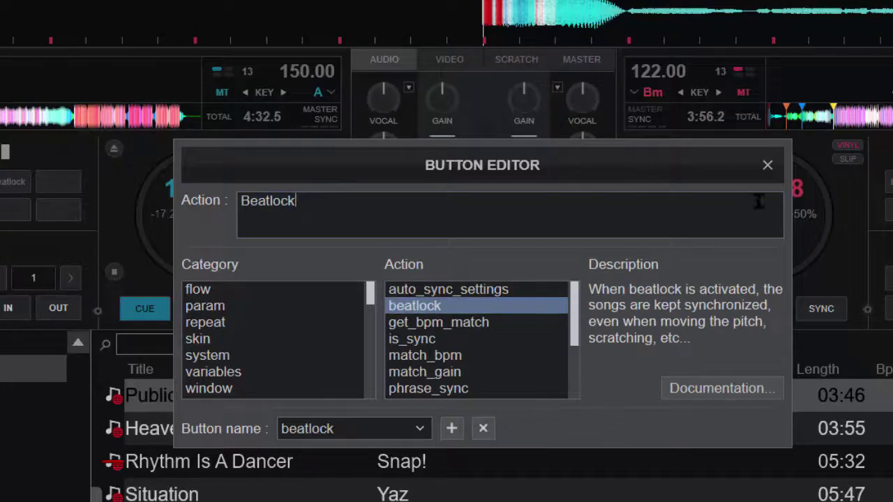
Keep the beatlock button, show the SCRATCH waveforms, and toggle beatlock on each deck's pad, ending off
{"action": "left_click", "coordinate": [768, 164]}
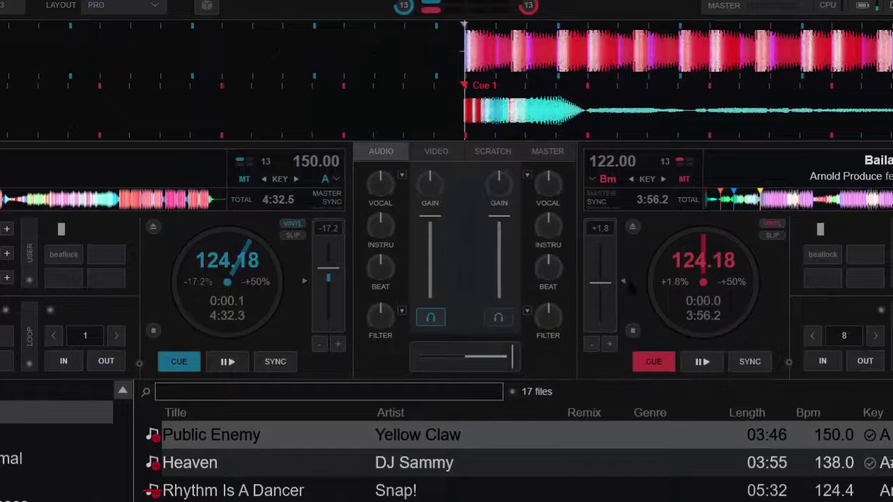
{"action": "left_click", "coordinate": [488, 151]}
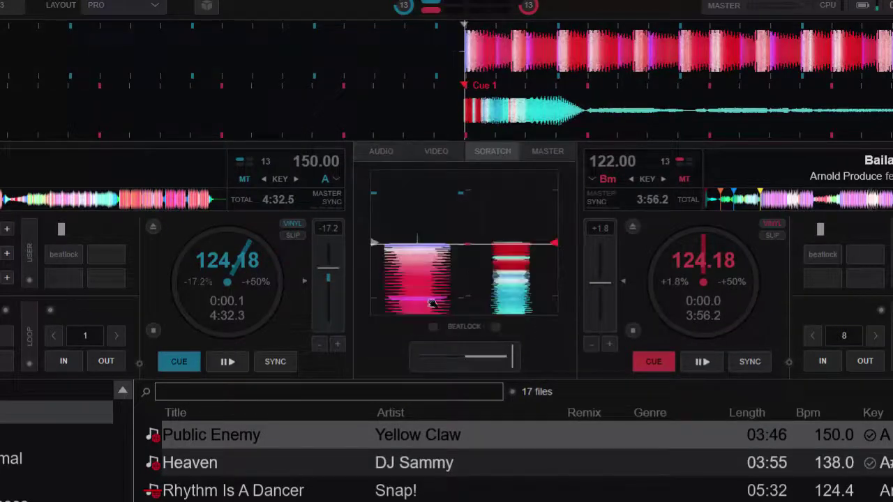
{"action": "left_click", "coordinate": [66, 256]}
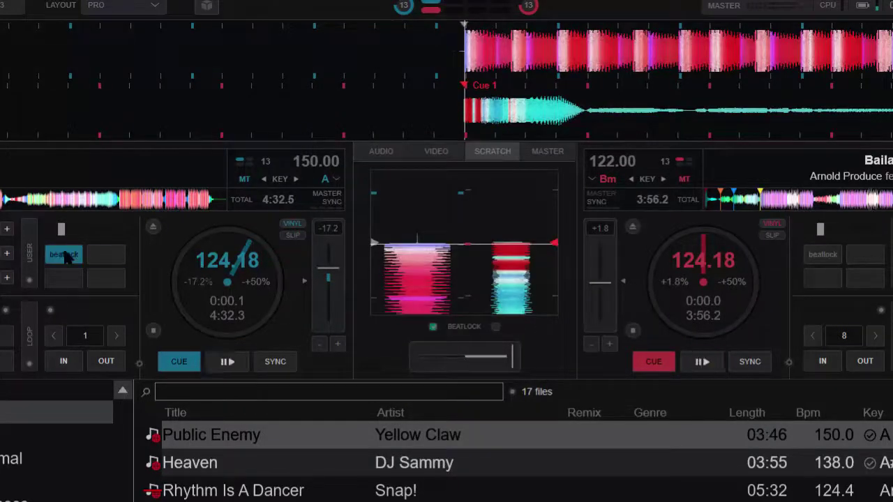
{"action": "left_click", "coordinate": [822, 256]}
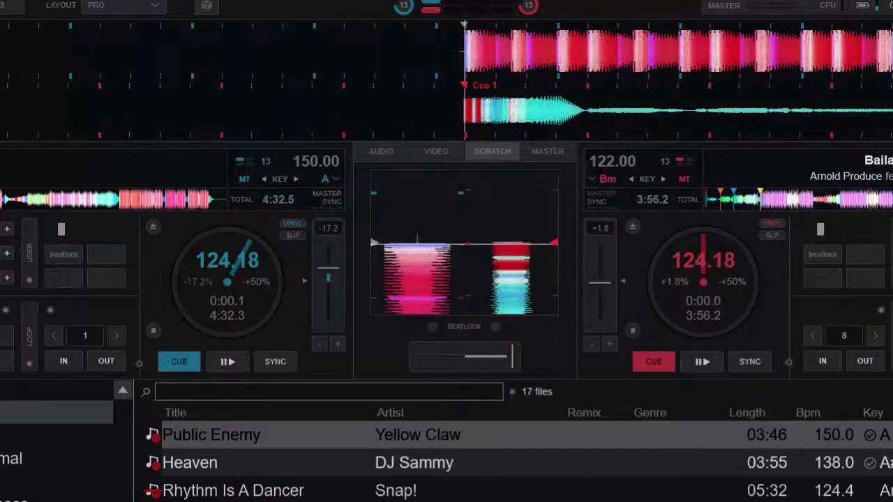
{"action": "left_click", "coordinate": [818, 256]}
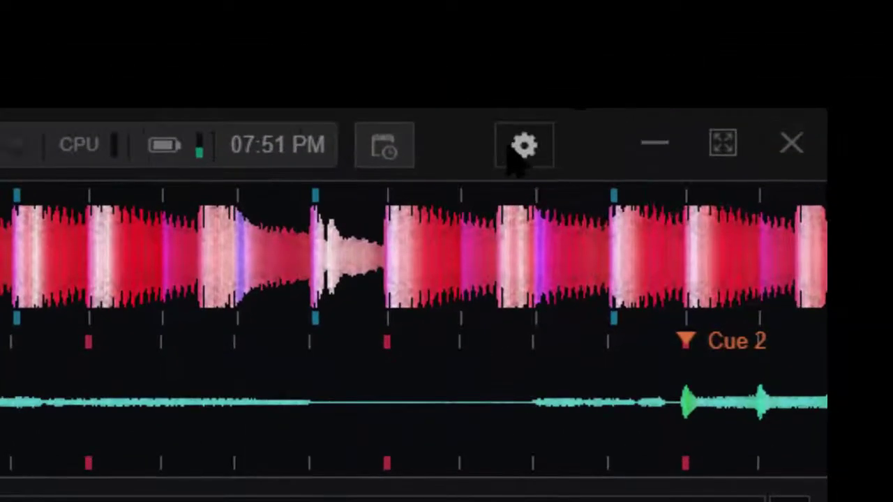
In settings, search the mapping for 'on' and select the ONSONGLOAD event
{"action": "left_click", "coordinate": [516, 147]}
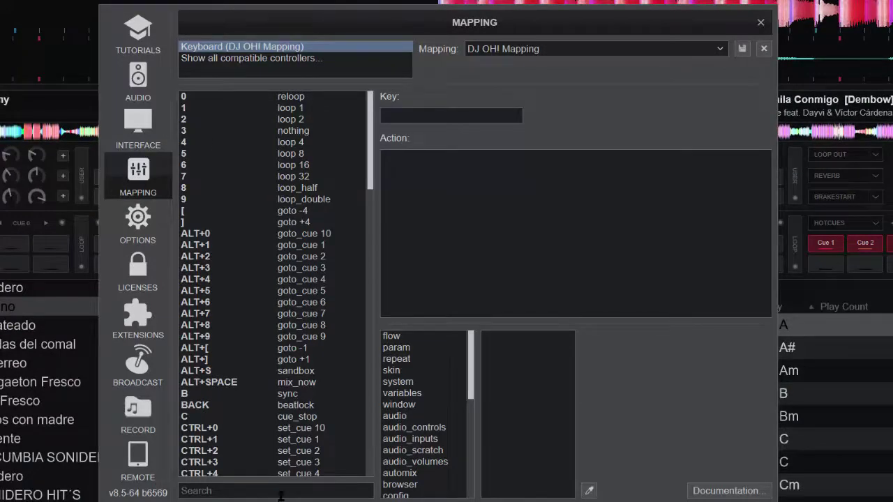
{"action": "type", "text": "on"}
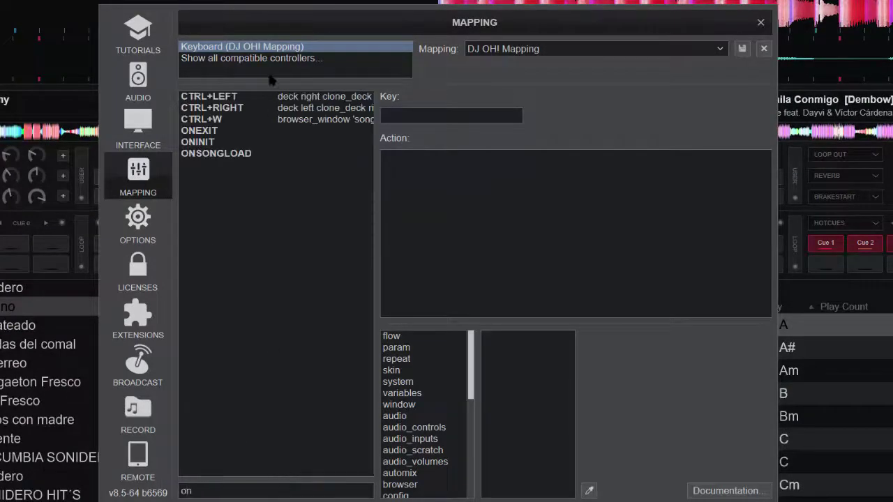
{"action": "left_click", "coordinate": [237, 153]}
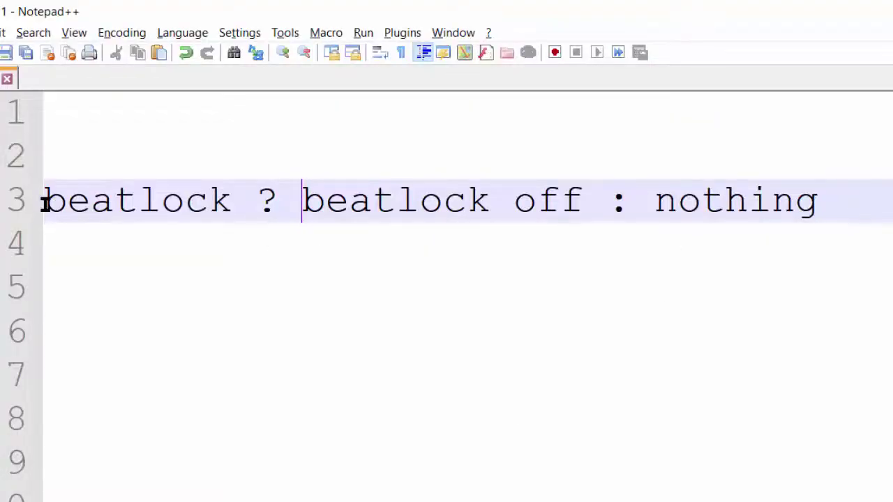
Highlight the 'beatlock ?', 'beatlock off' and 'nothing' parts, then select all of line 3
{"action": "left_click_drag", "start_coordinate": [43, 201], "coordinate": [272, 203]}
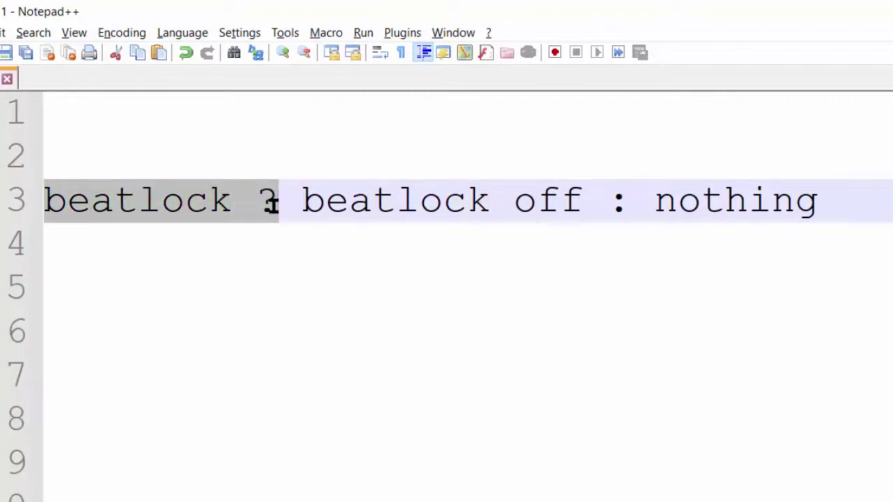
{"action": "left_click_drag", "start_coordinate": [298, 206], "coordinate": [591, 218]}
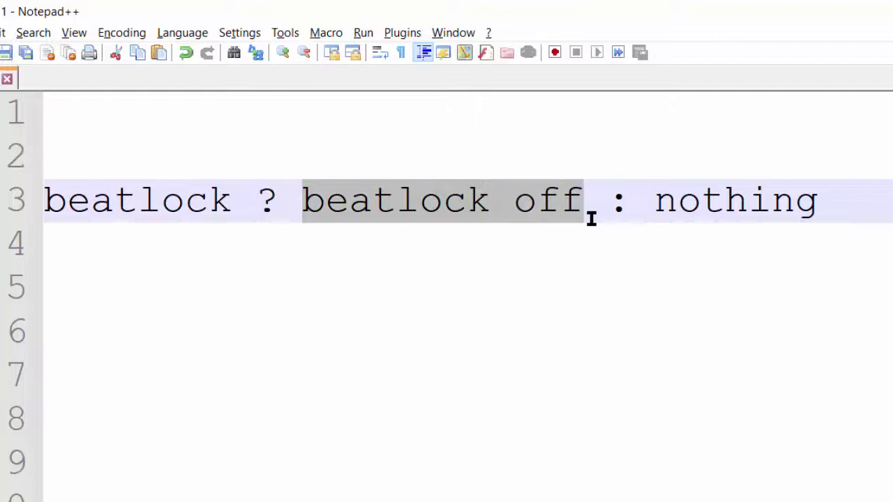
{"action": "mouse_move", "coordinate": [667, 201]}
{"action": "left_mouse_down"}
{"action": "mouse_move", "coordinate": [842, 202]}
{"action": "mouse_move", "coordinate": [654, 202]}
{"action": "left_mouse_up"}
{"action": "double_click", "coordinate": [844, 202]}
{"action": "left_click", "coordinate": [826, 208]}
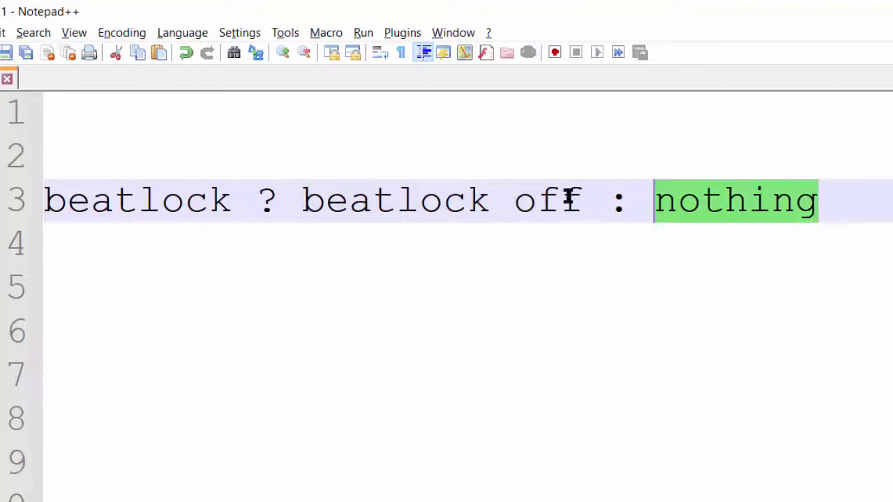
{"action": "left_click", "coordinate": [32, 186]}
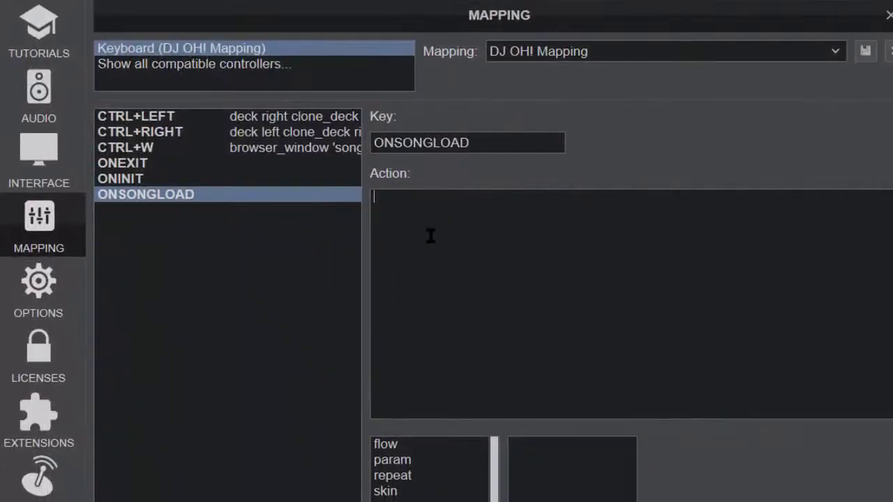
Paste 'beatlock ? beatlock off : nothing' as the ONSONGLOAD action and close the mapping window
{"action": "type", "text": "beatlock ? beatlock off : nothing"}
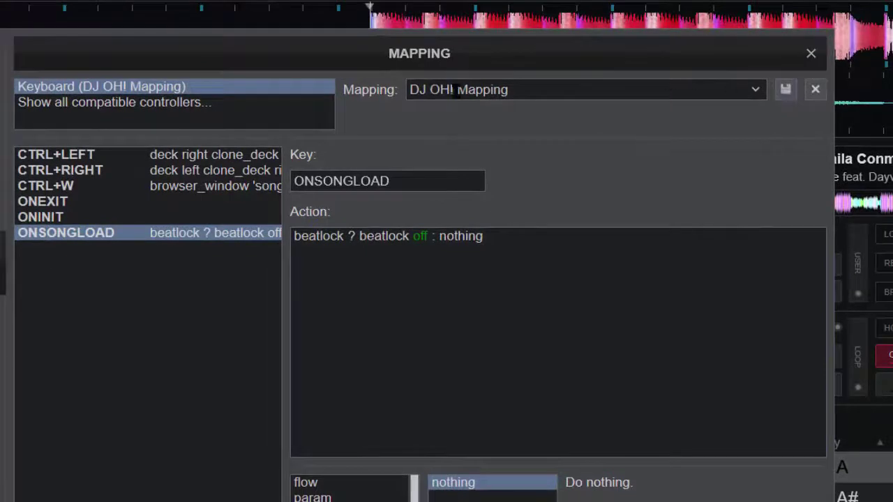
{"action": "left_click", "coordinate": [756, 89]}
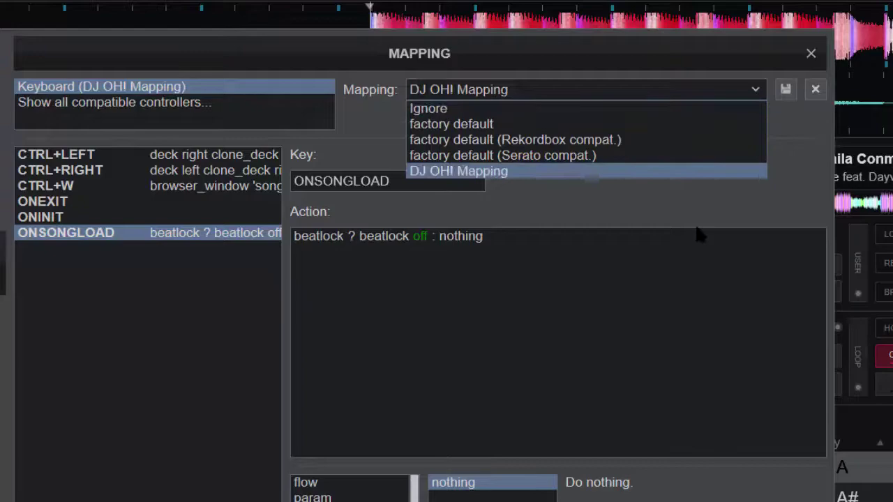
{"action": "left_click", "coordinate": [795, 117]}
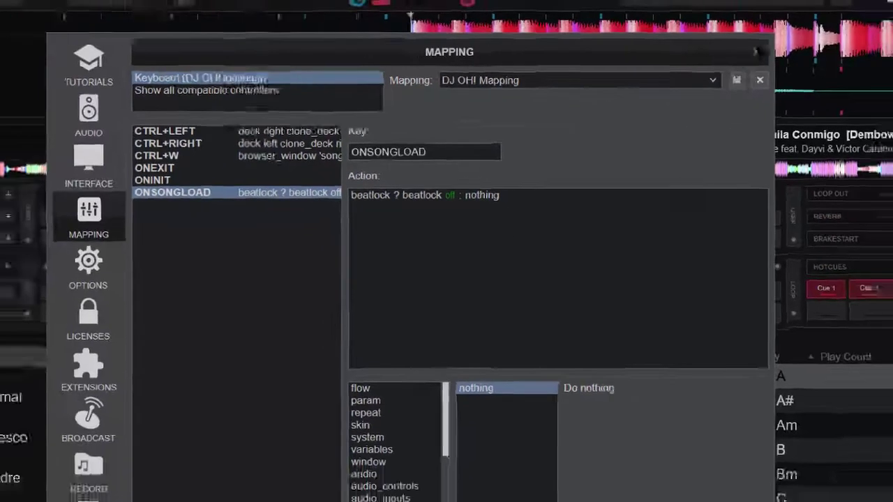
{"action": "left_click", "coordinate": [811, 53]}
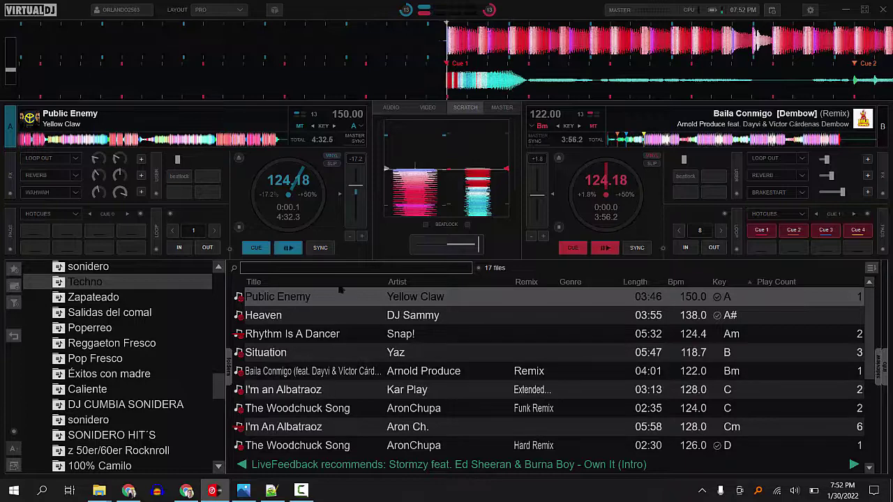
Play deck 1, then load The Woodchuck Song (Funk Remix) and I'm an Albatraoz onto deck 2
{"action": "left_click", "coordinate": [289, 249]}
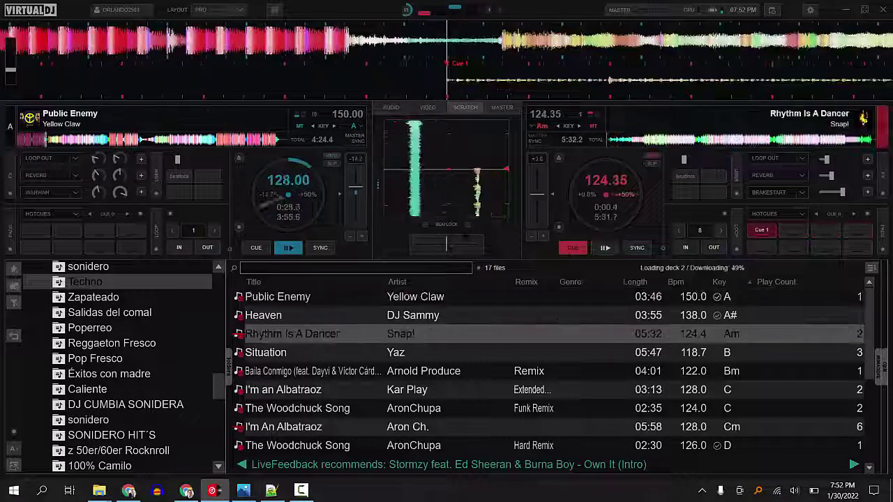
{"action": "double_click", "coordinate": [297, 408]}
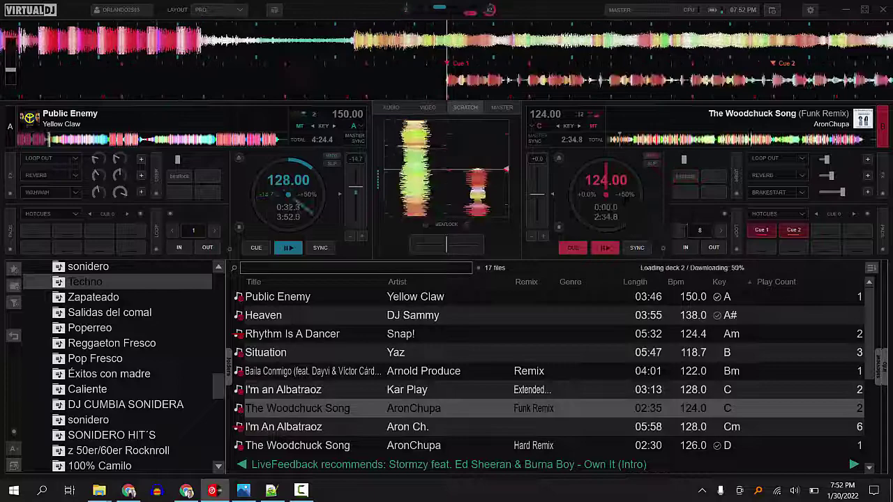
{"action": "scroll", "coordinate": [401, 353], "scroll_direction": "down", "scroll_amount": 2}
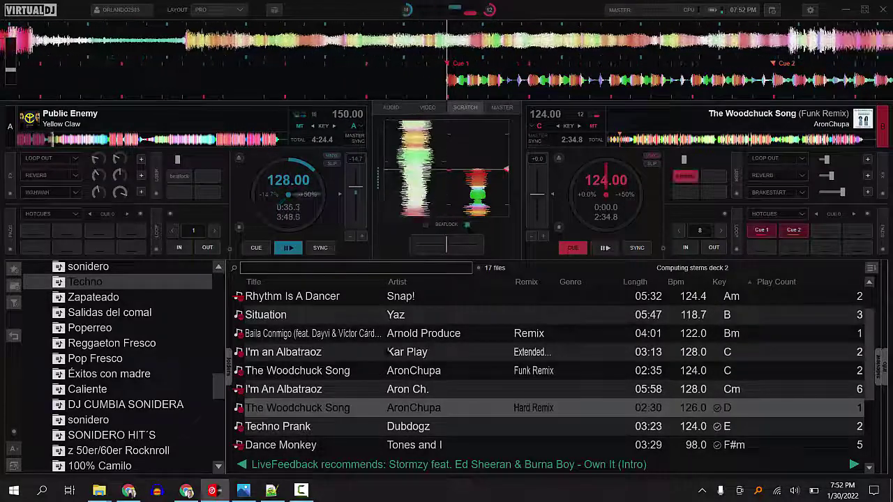
{"action": "double_click", "coordinate": [380, 352]}
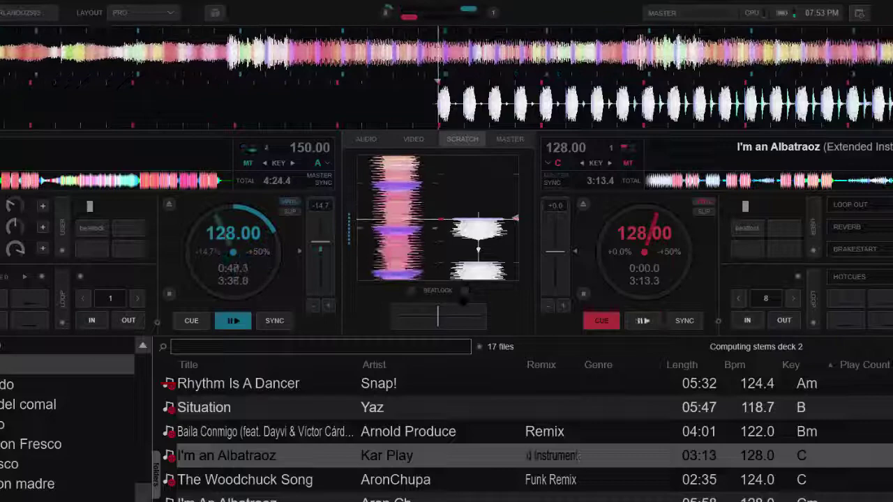
Load I'm An Albatraoz onto deck 2, enable beatlock, and move both pitch faders to test tempo linking
{"action": "left_click", "coordinate": [488, 496]}
{"action": "left_click_drag", "start_coordinate": [488, 497], "coordinate": [628, 230]}
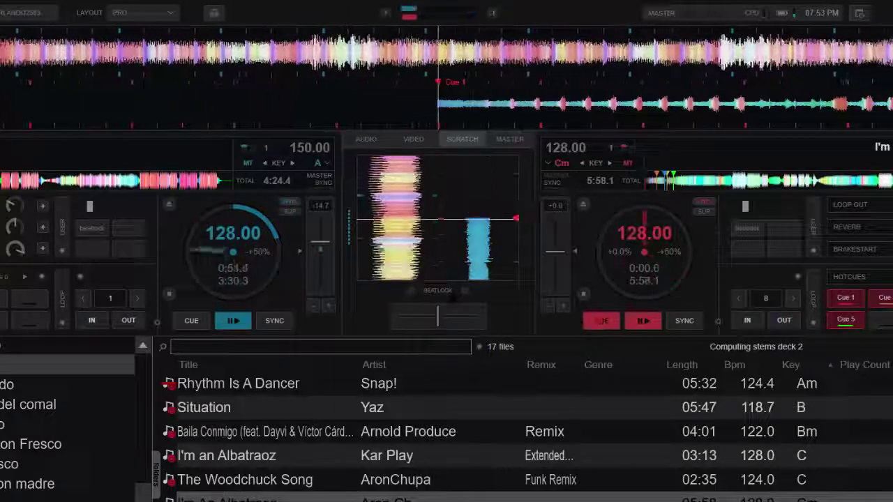
{"action": "left_click", "coordinate": [464, 291]}
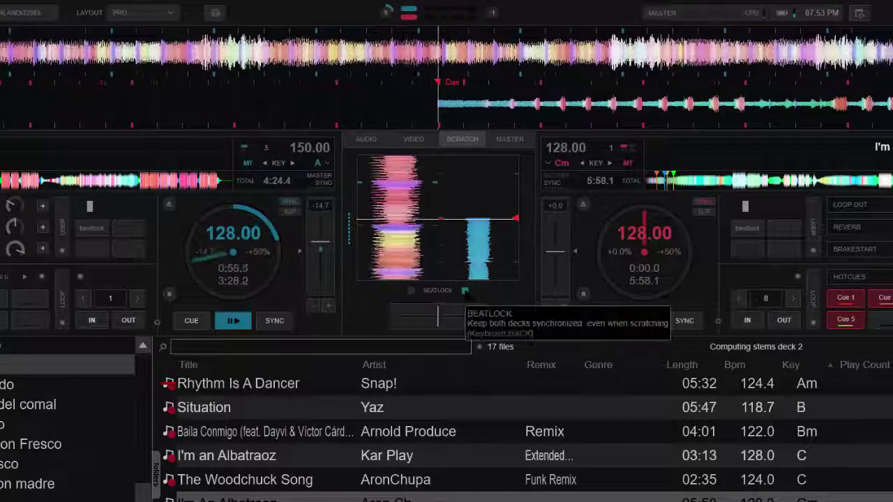
{"action": "left_click", "coordinate": [758, 232]}
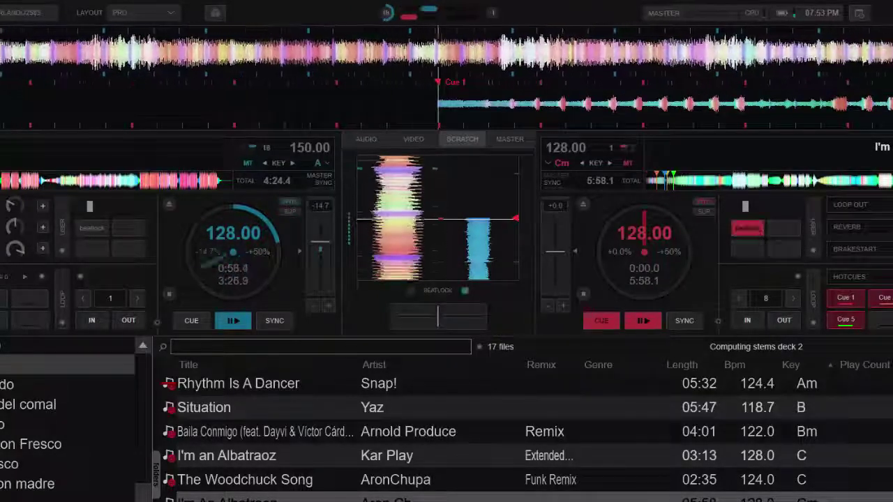
{"action": "mouse_move", "coordinate": [549, 248]}
{"action": "left_mouse_down"}
{"action": "mouse_move", "coordinate": [551, 260]}
{"action": "mouse_move", "coordinate": [551, 217]}
{"action": "mouse_move", "coordinate": [551, 244]}
{"action": "left_mouse_up"}
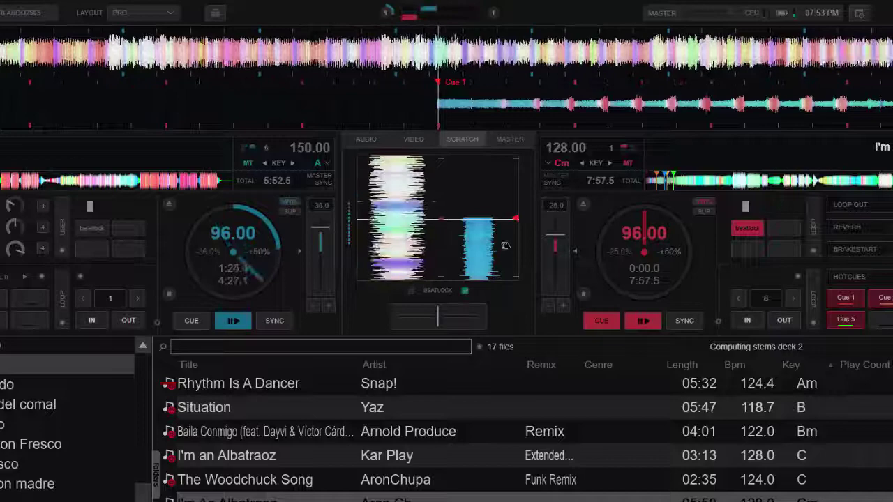
{"action": "left_click_drag", "start_coordinate": [321, 227], "coordinate": [320, 249]}
Cue and play deck 1, load Baila Conmigo onto deck 2, then cue deck 1 again
{"action": "left_click", "coordinate": [191, 320]}
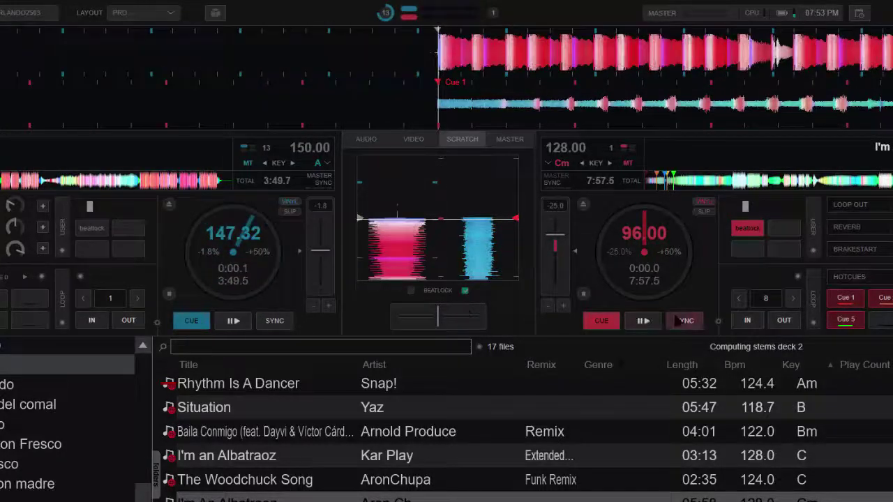
{"action": "left_click", "coordinate": [226, 322]}
{"action": "left_click_drag", "start_coordinate": [293, 431], "coordinate": [649, 272]}
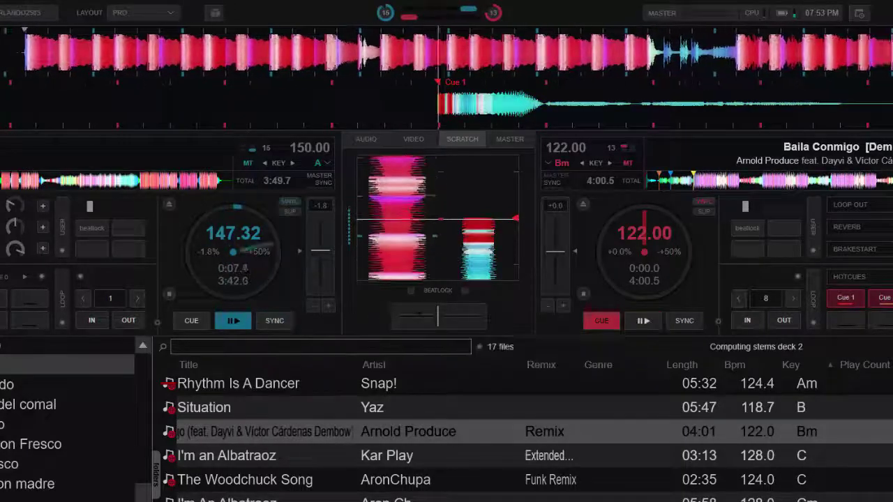
{"action": "left_click", "coordinate": [195, 322]}
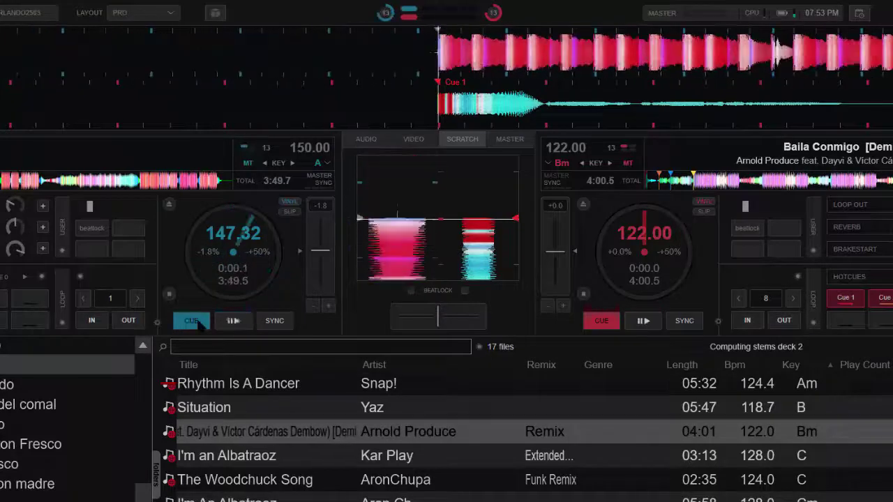